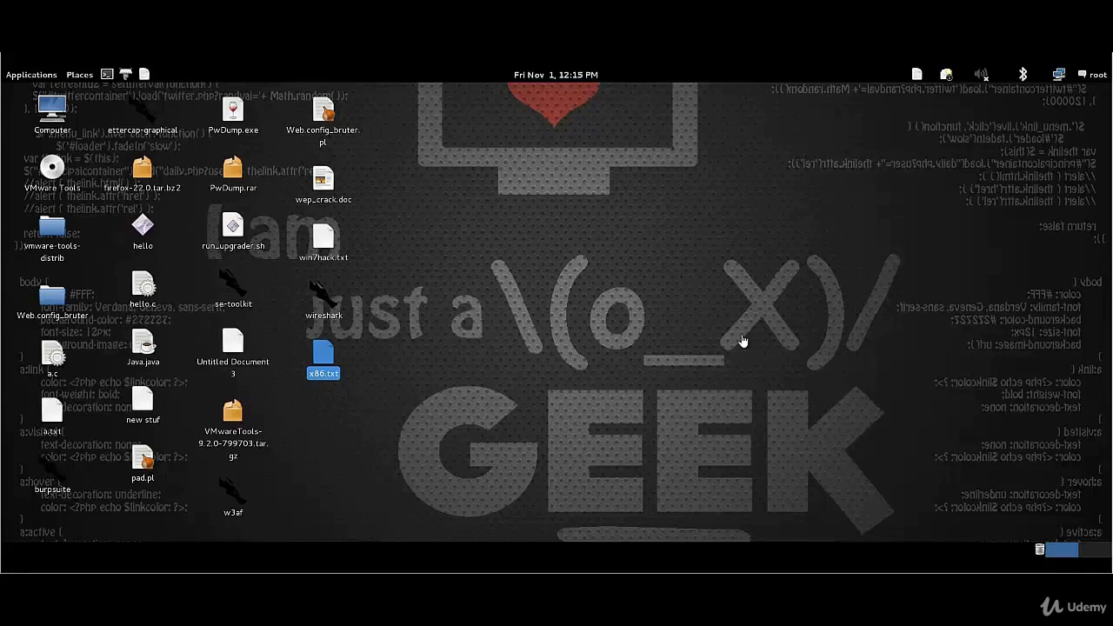
Step: Launch w3af from Kali Linux's web vulnerability scanners
click(36, 74)
mouse_move(56, 161)
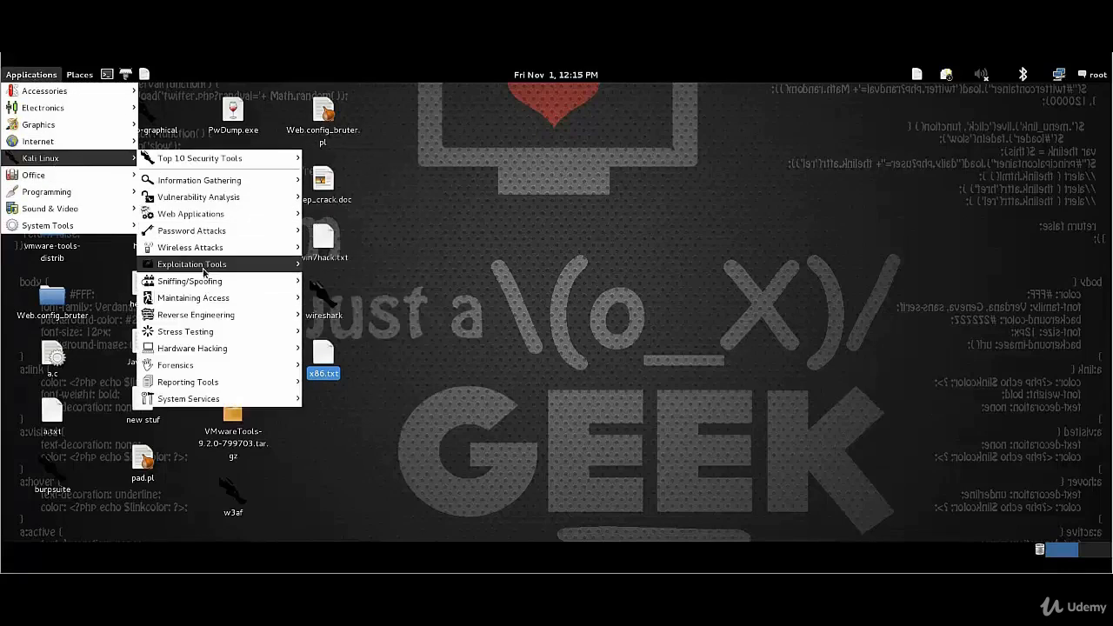
mouse_move(222, 252)
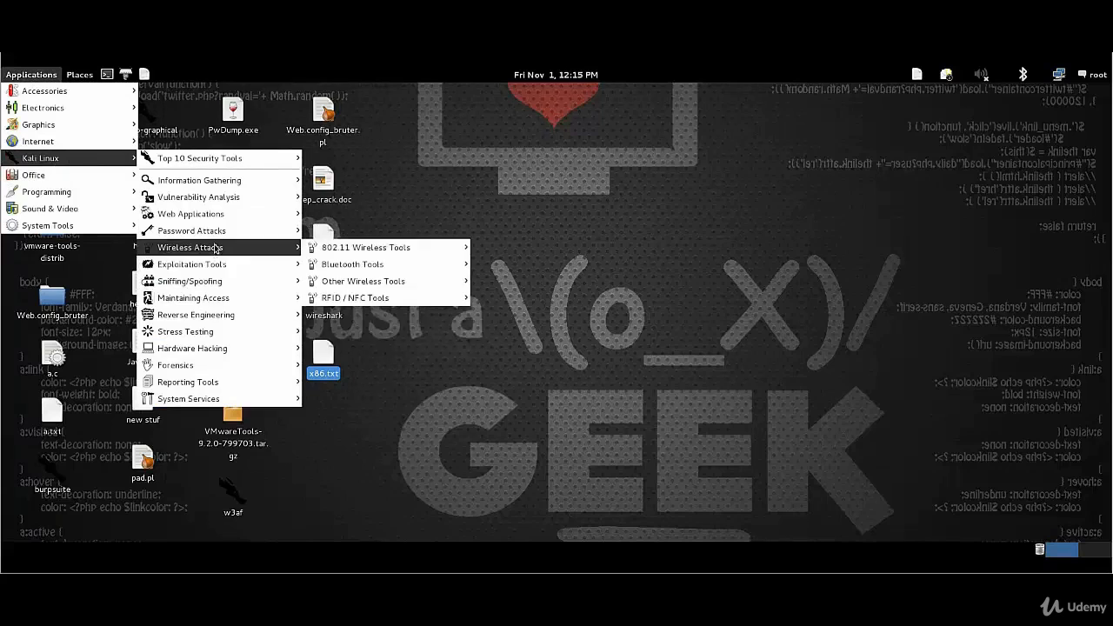
mouse_move(228, 214)
mouse_move(380, 320)
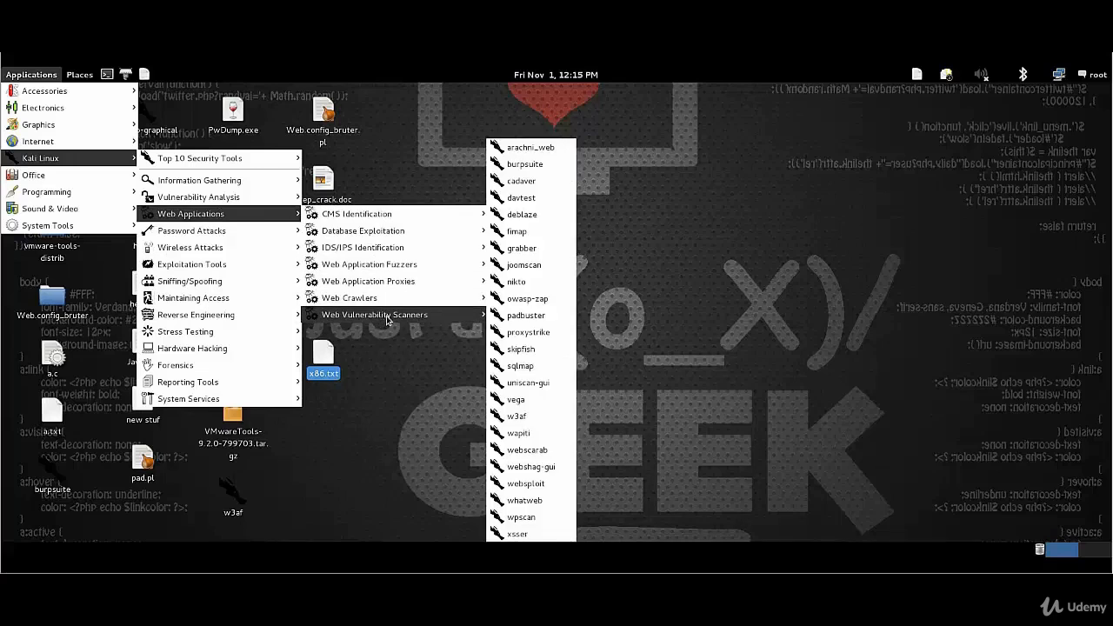
click(520, 418)
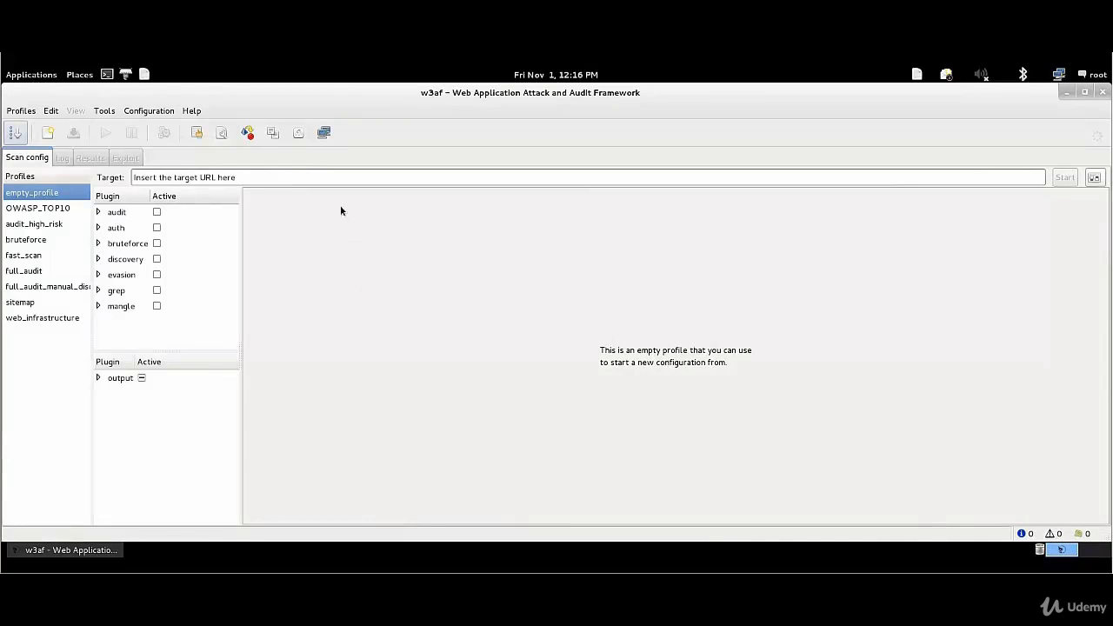
click(333, 176)
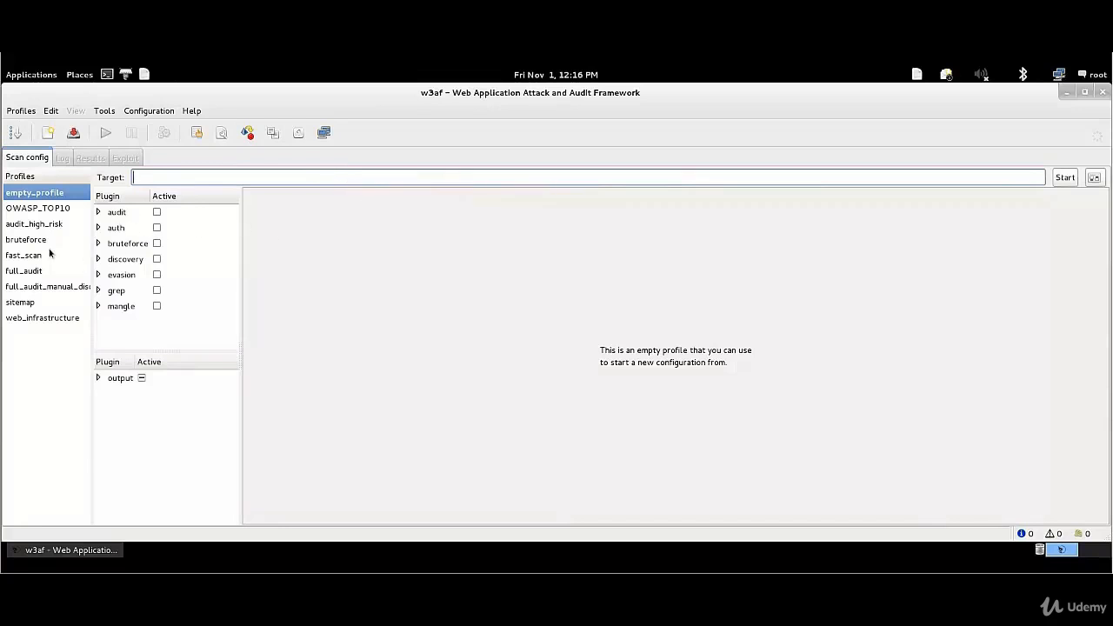
click(70, 159)
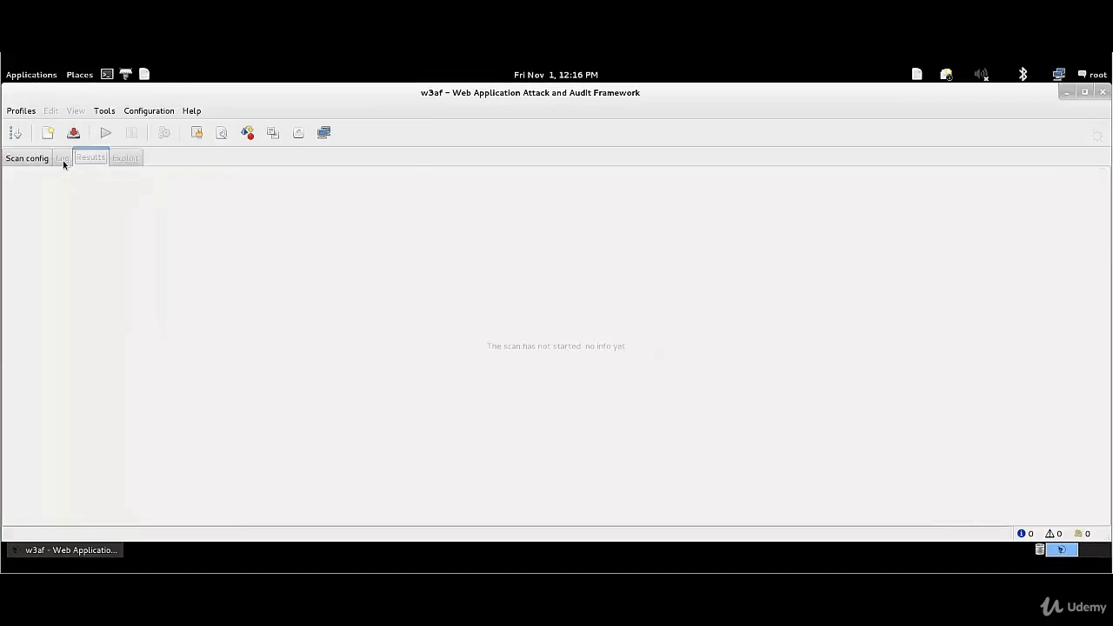
click(25, 161)
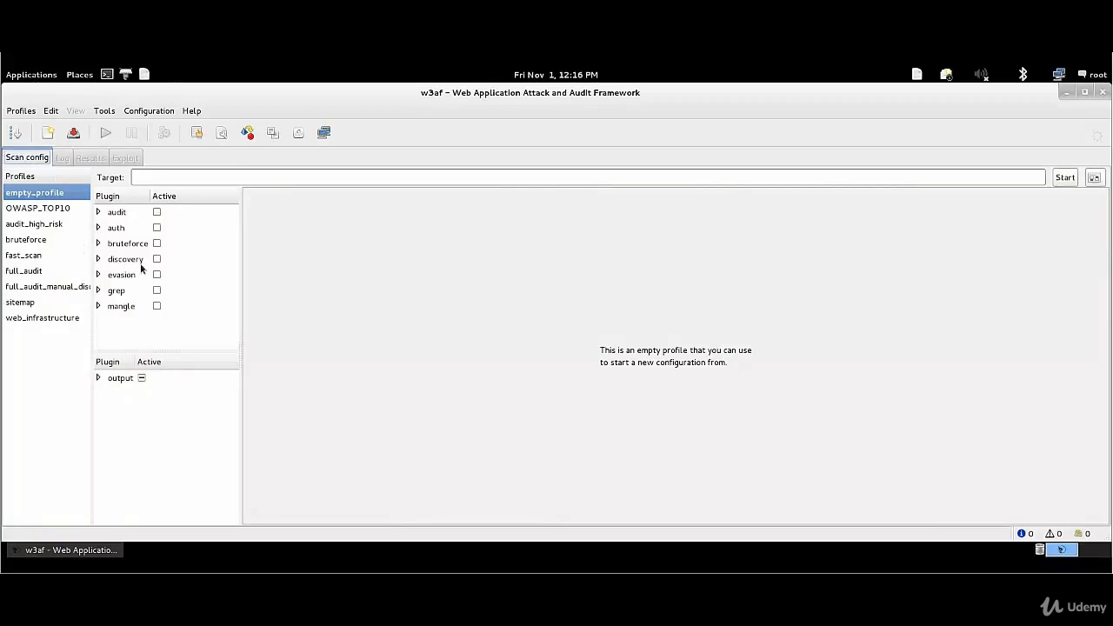
click(157, 179)
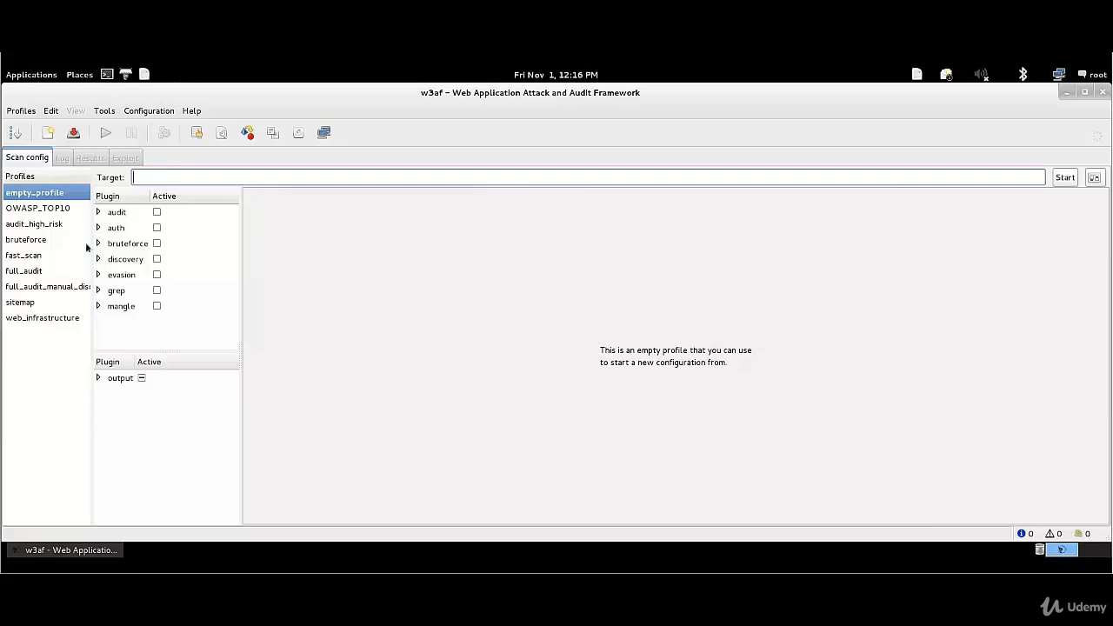
Step: Load the OWASP_TOP10 profile, discarding the current profile changes, and enable all audit and discovery plugins
click(39, 210)
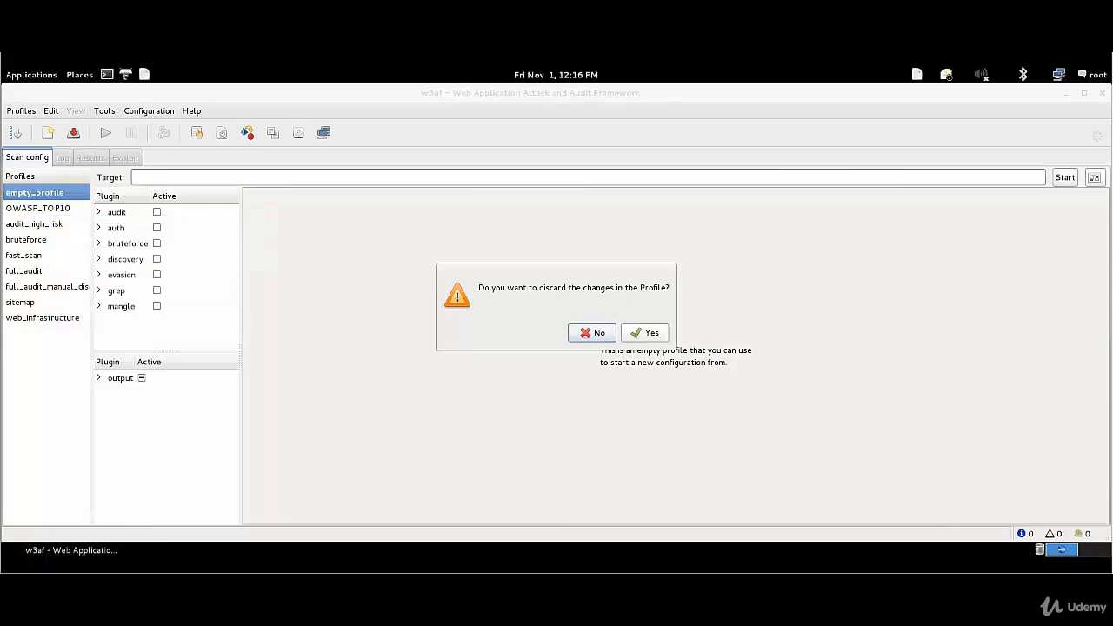
click(631, 336)
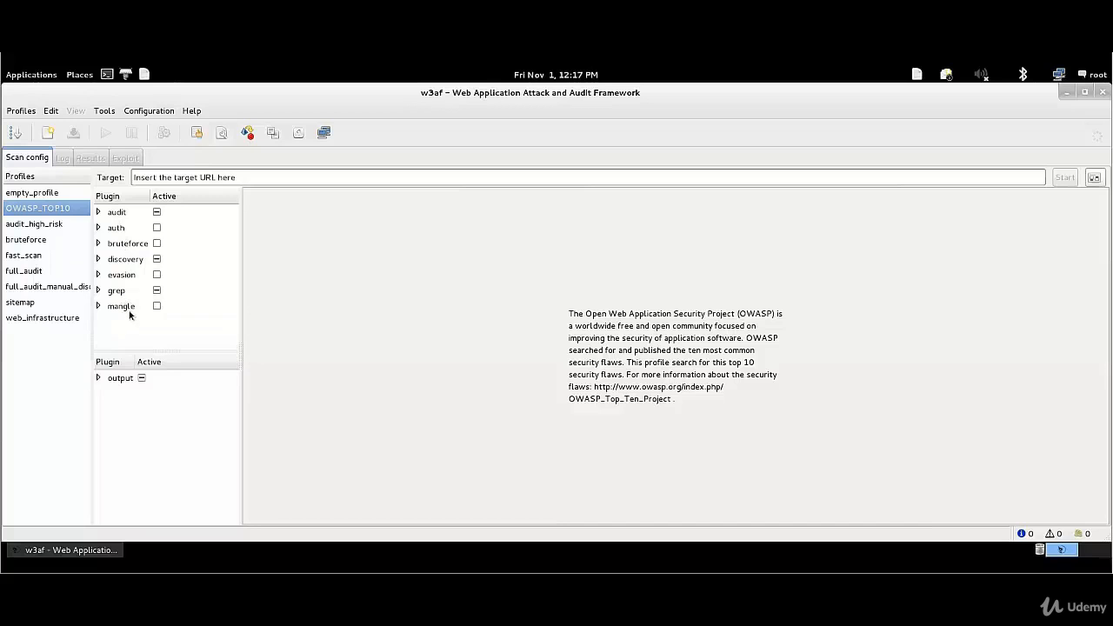
click(156, 212)
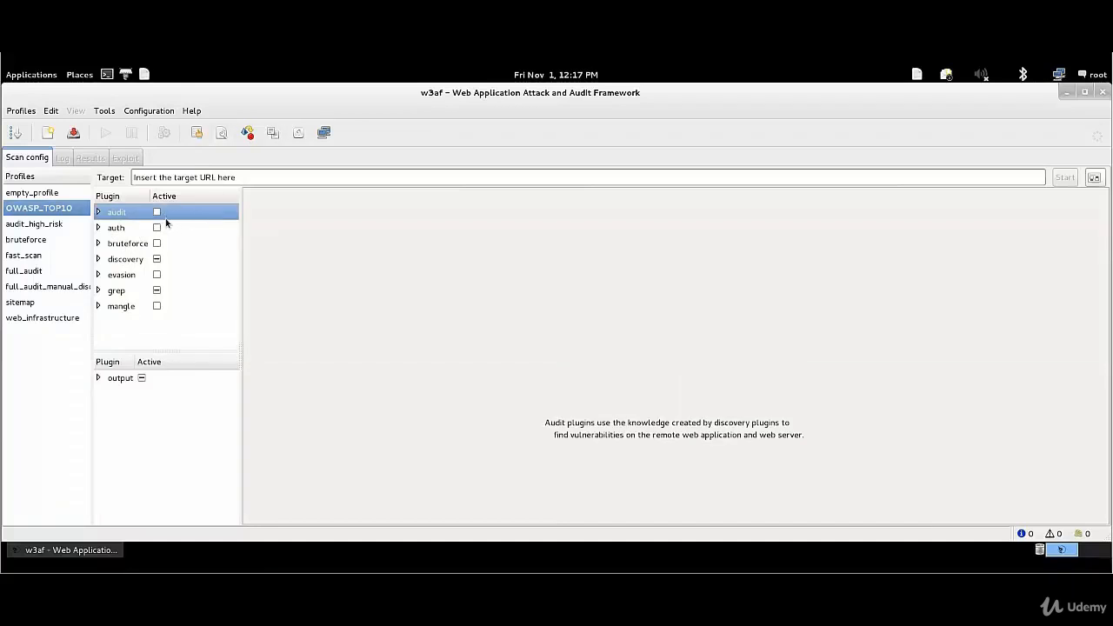
click(157, 213)
click(158, 260)
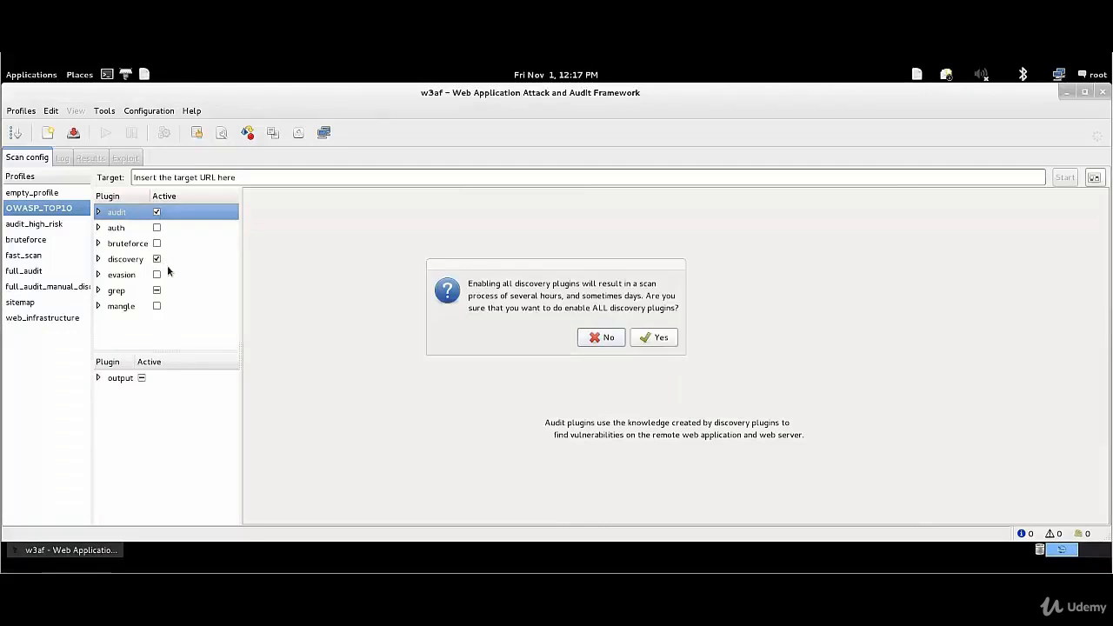
click(604, 342)
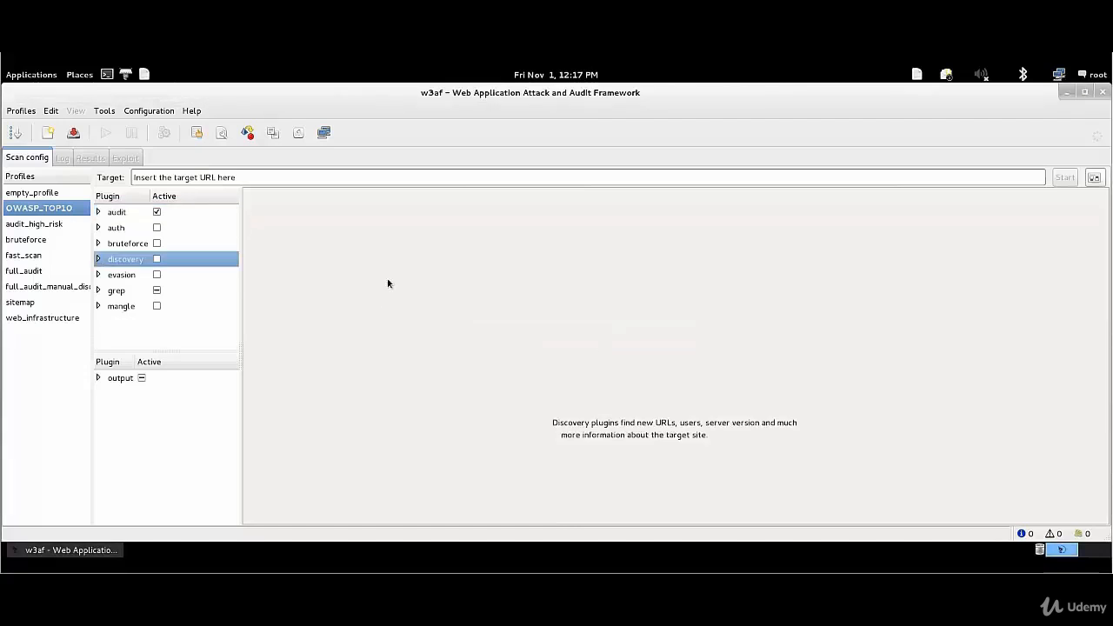
click(158, 261)
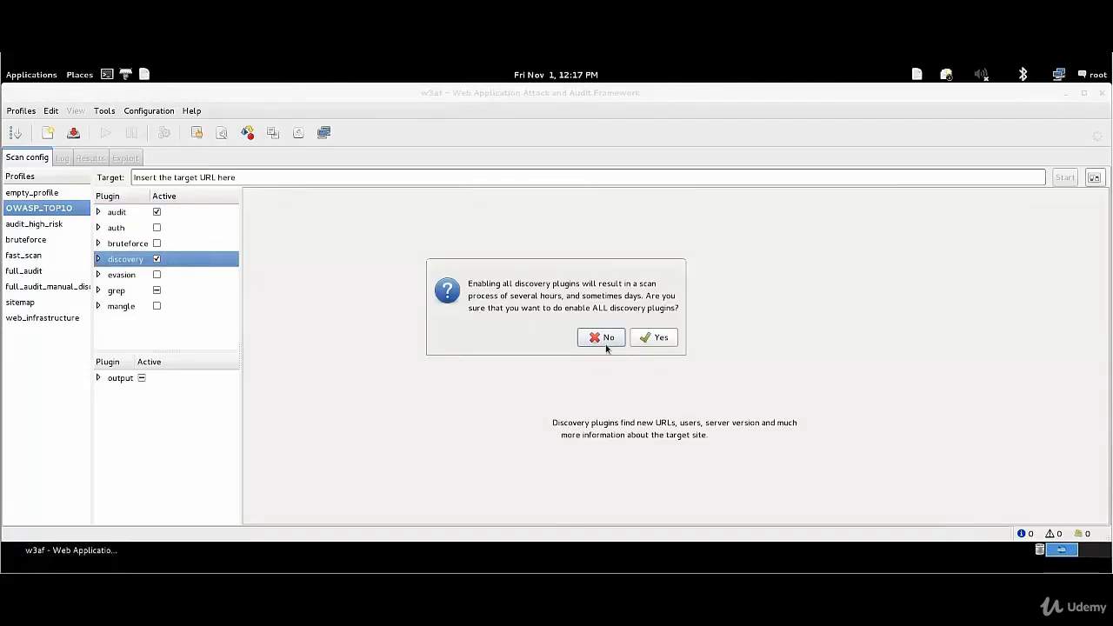
click(654, 338)
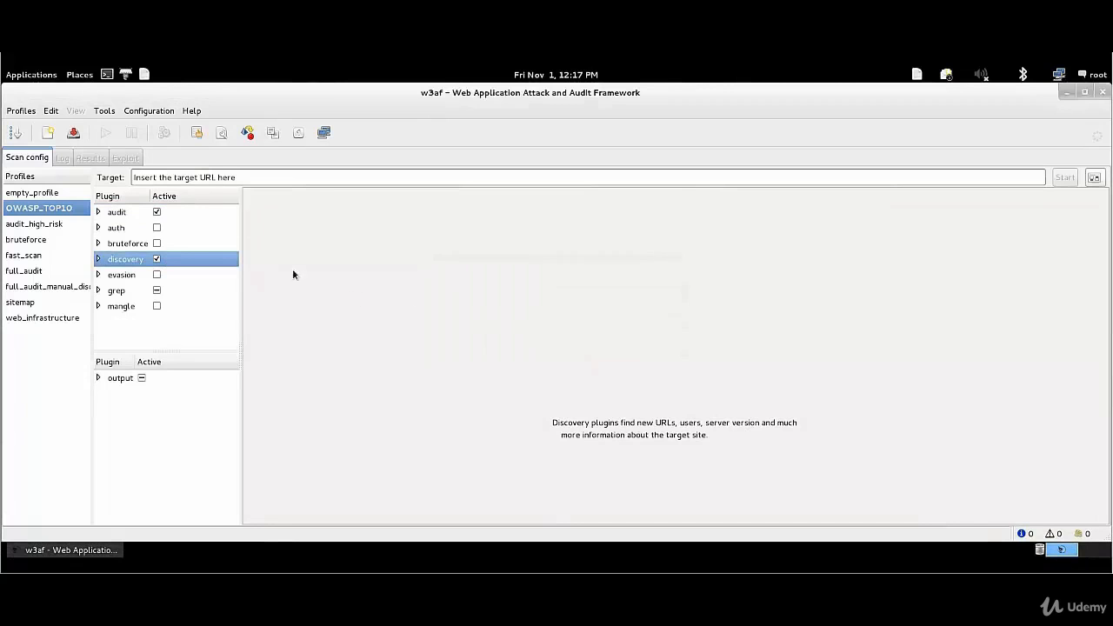
click(261, 177)
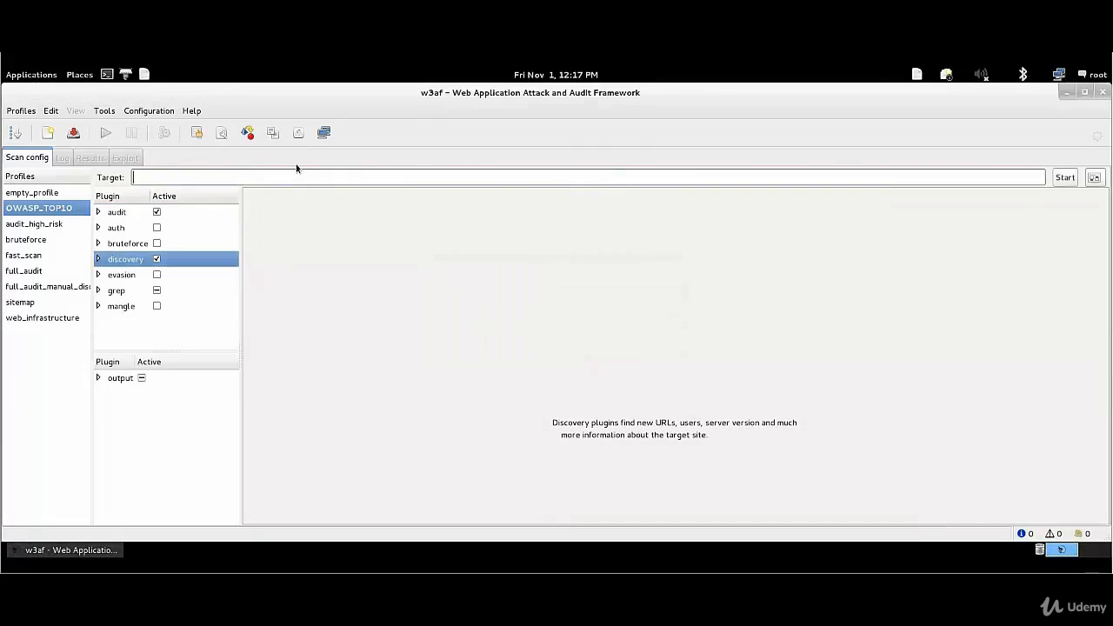
text(htt)
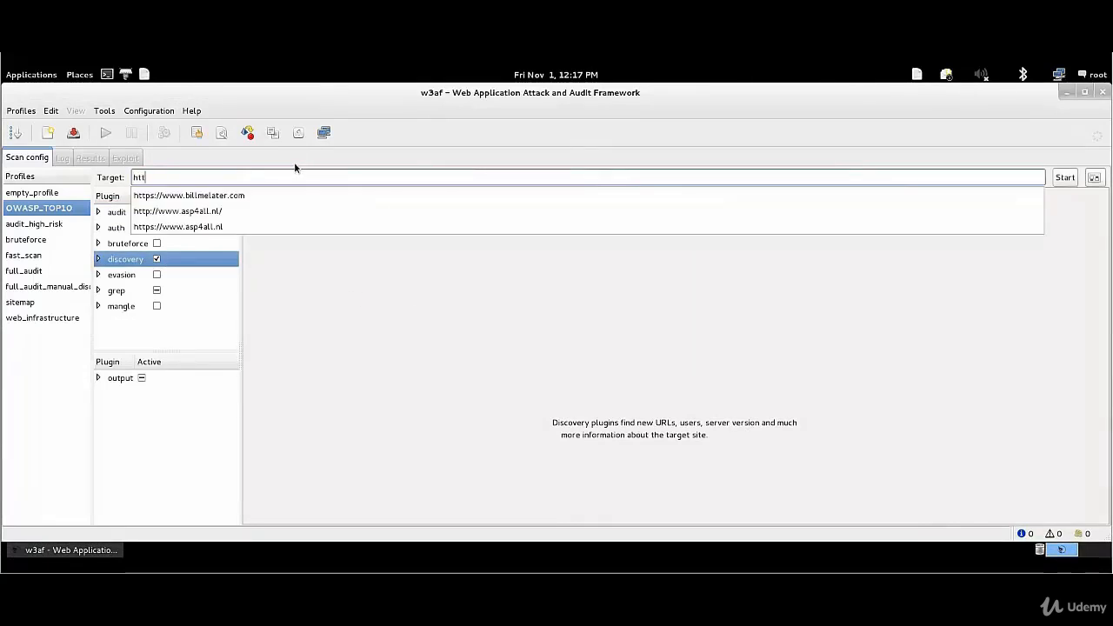
text(p://)
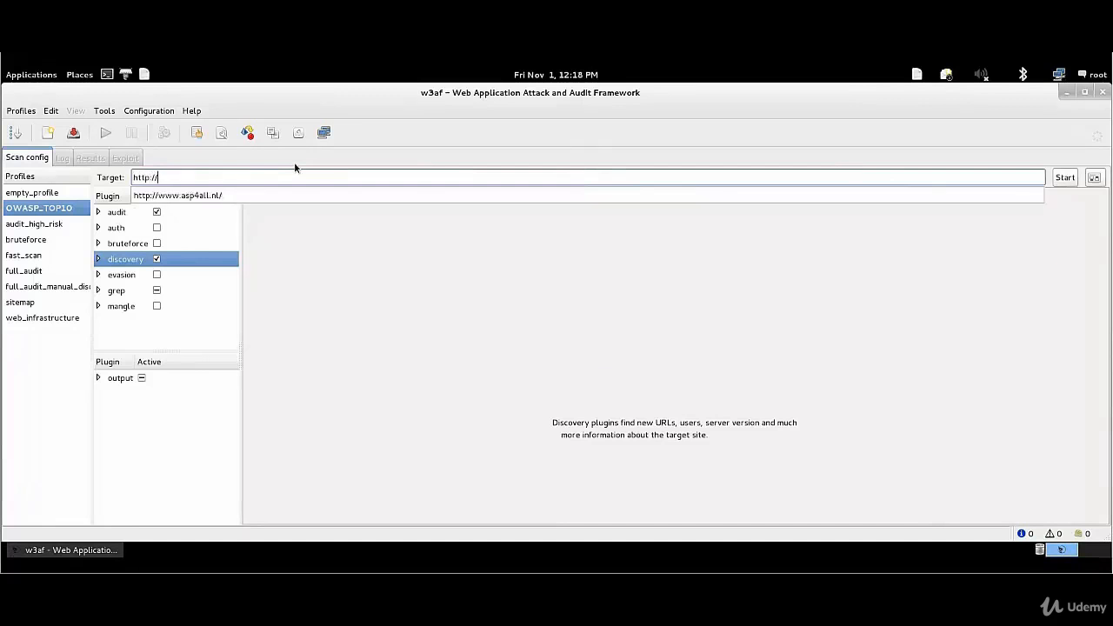
key(Down)
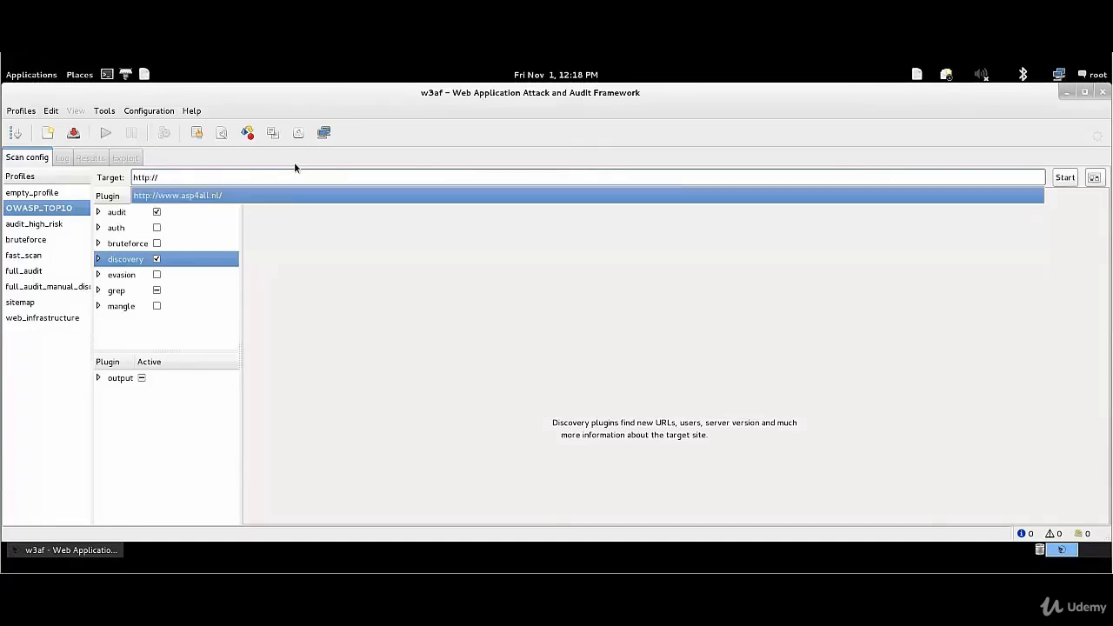
key(Return)
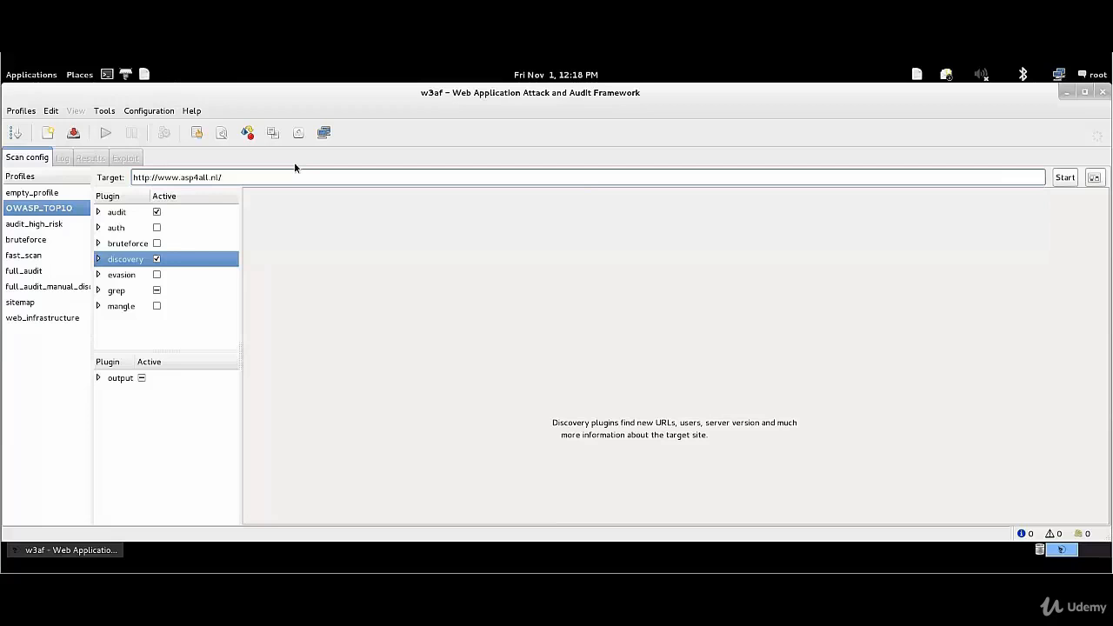
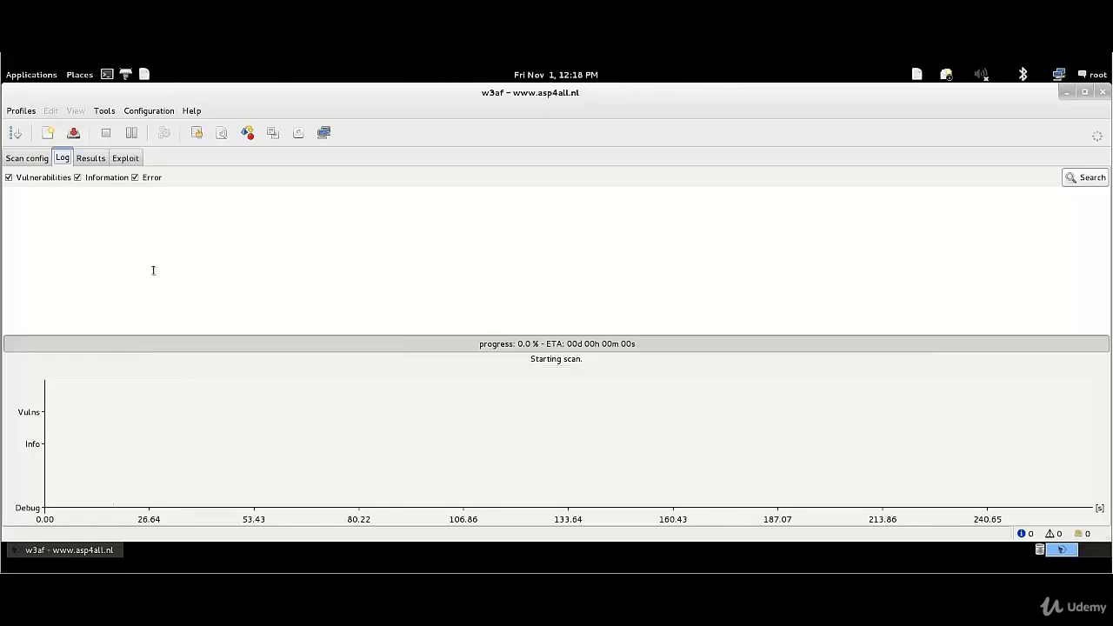
Step: Check the running scan's knowledge base, URL and request/response results, and its log and progress
click(96, 158)
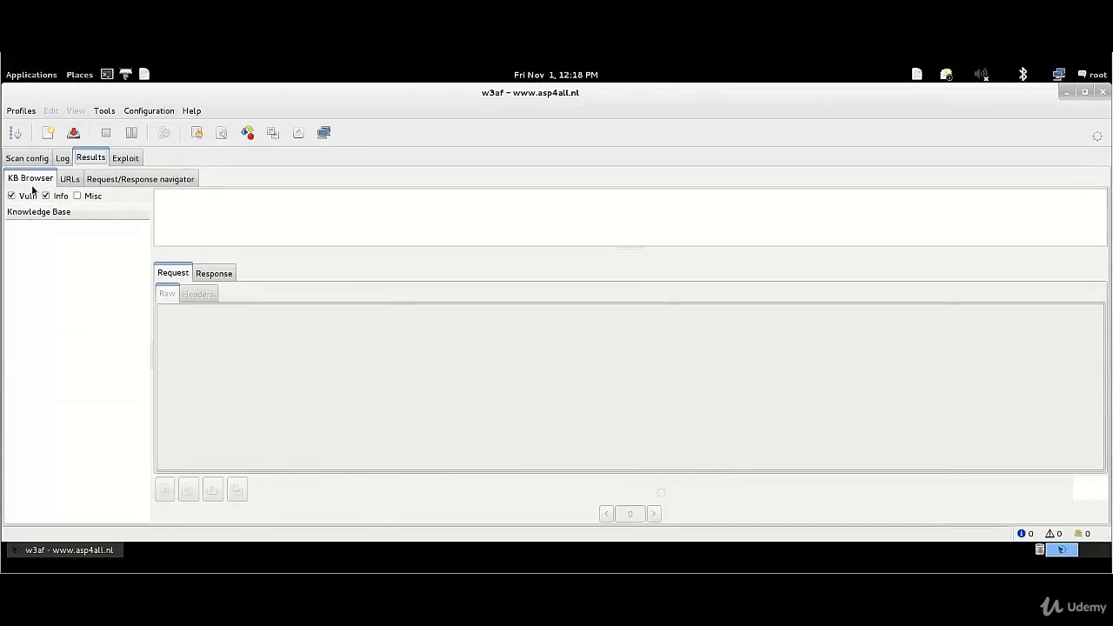
click(67, 179)
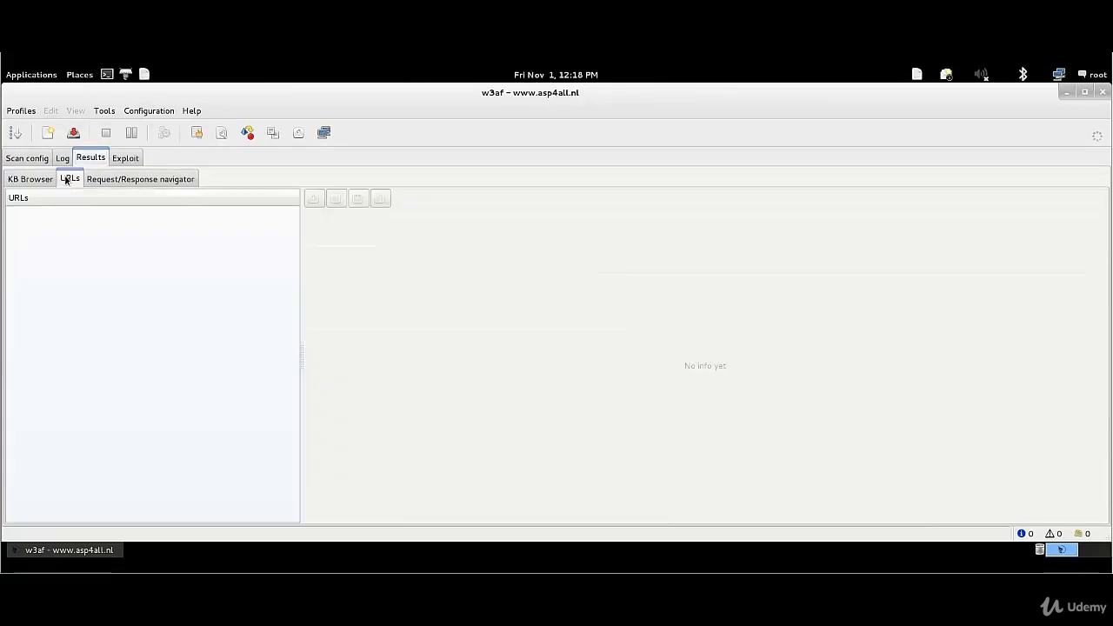
click(126, 179)
click(69, 179)
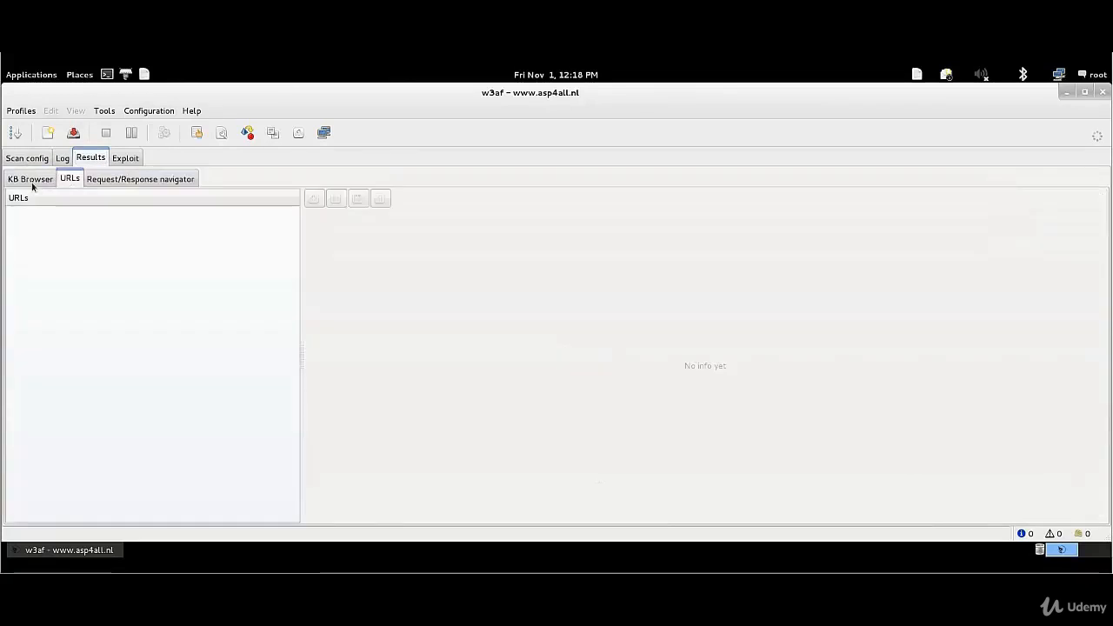
click(31, 179)
click(61, 157)
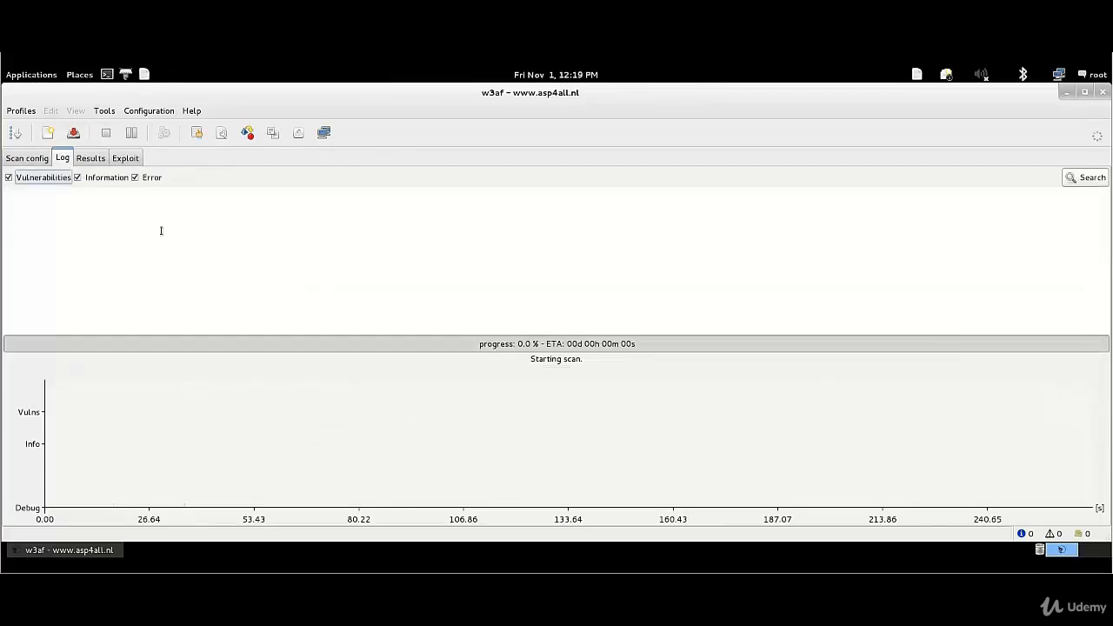
click(91, 159)
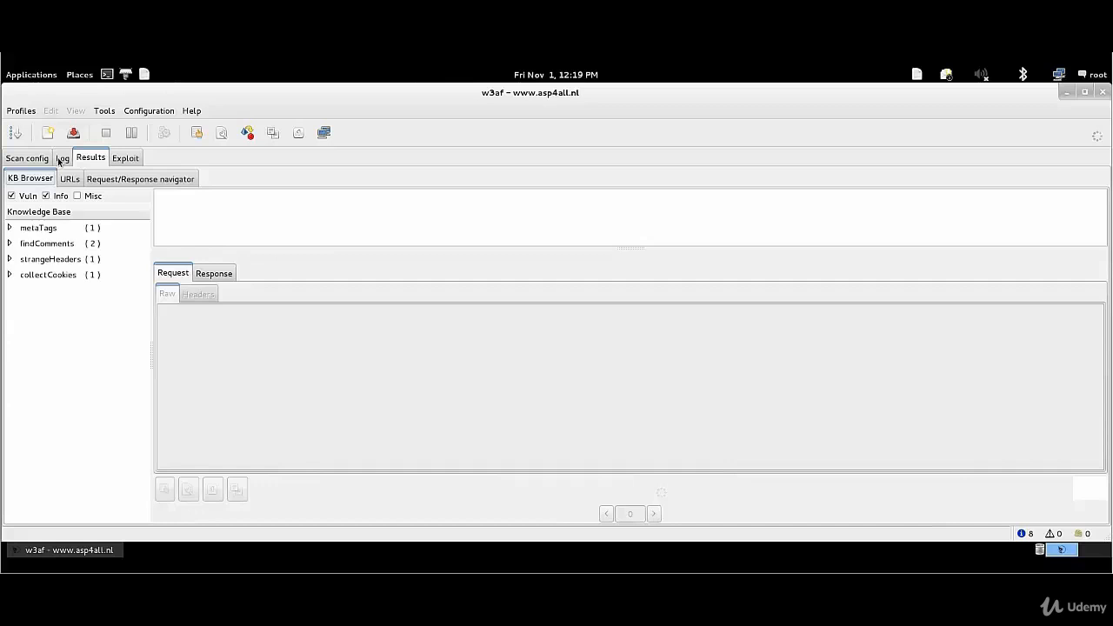
click(61, 159)
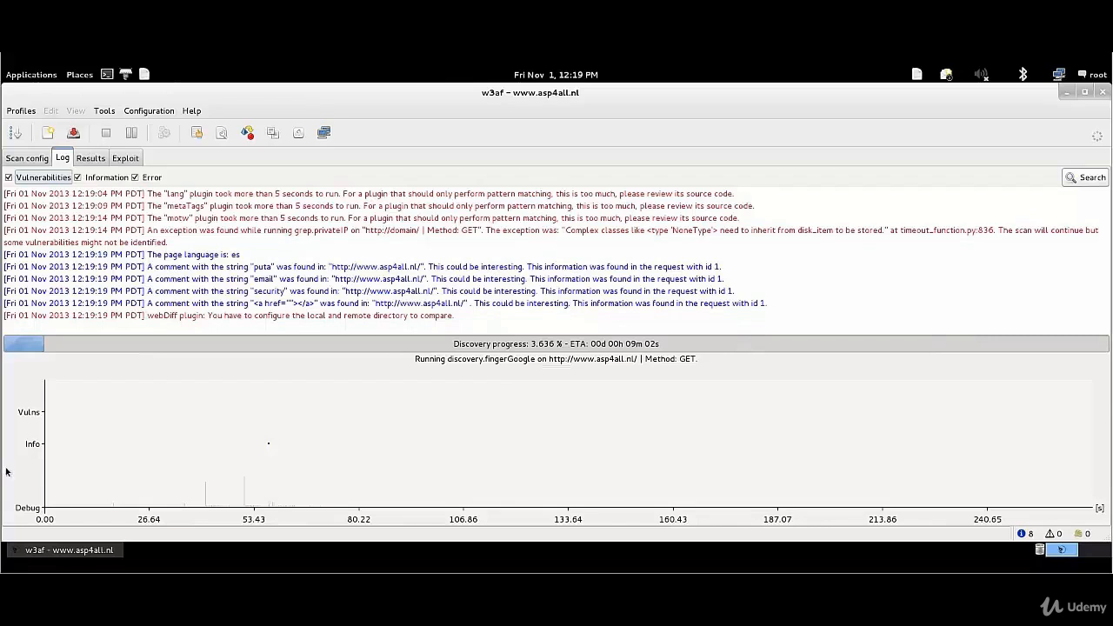
Step: Open the Interesting META tag finding under metaTags in the scan results and read its description
click(92, 158)
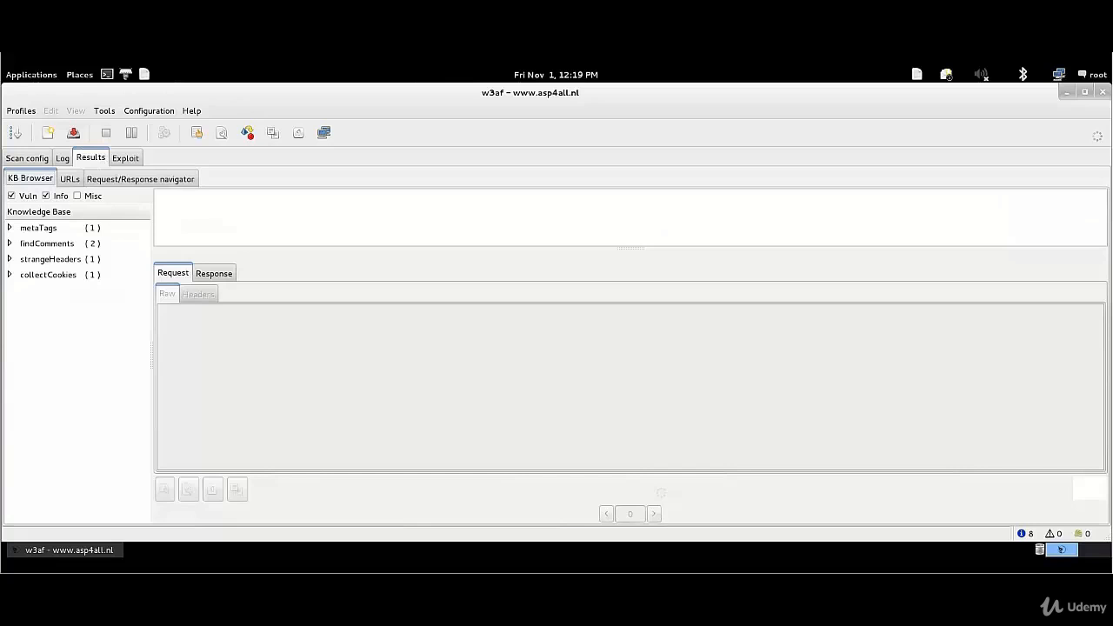
click(9, 227)
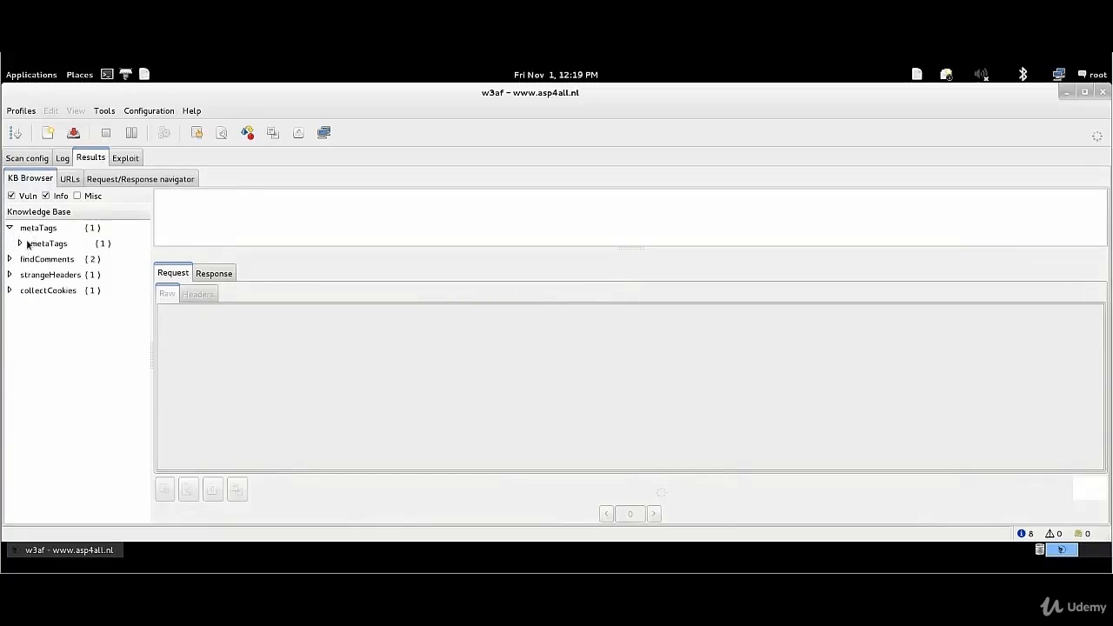
click(20, 243)
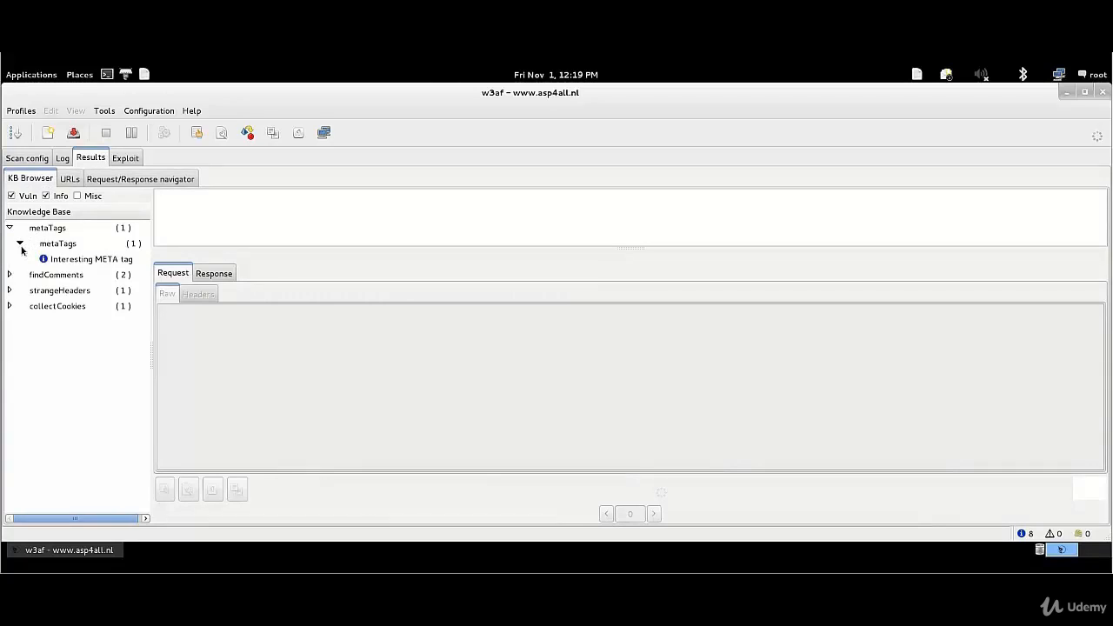
click(79, 263)
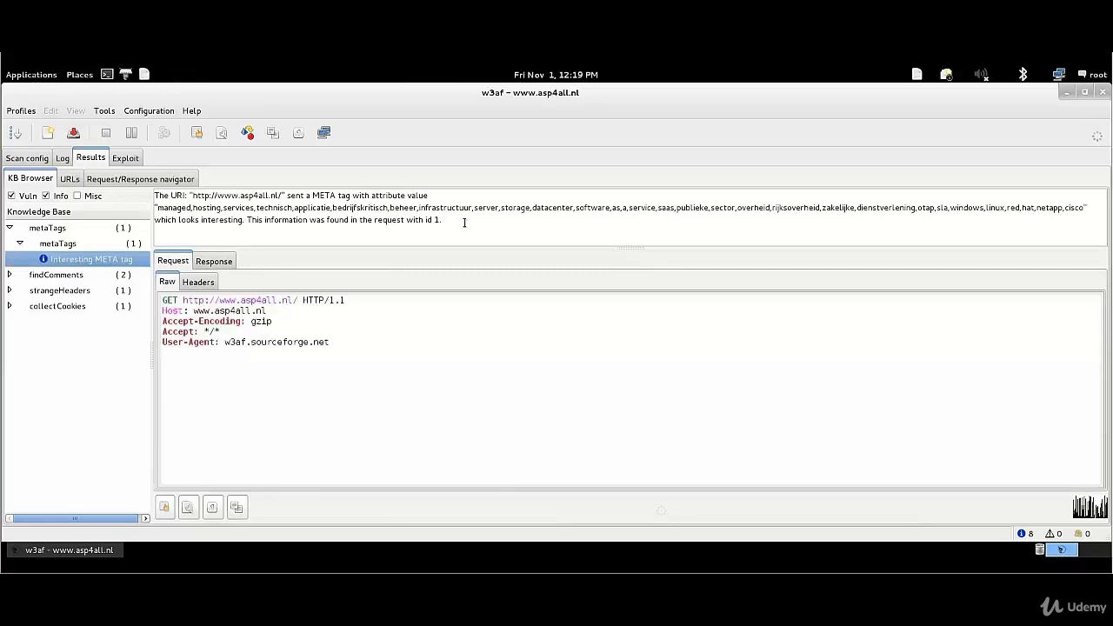
drag(464, 222, 140, 196)
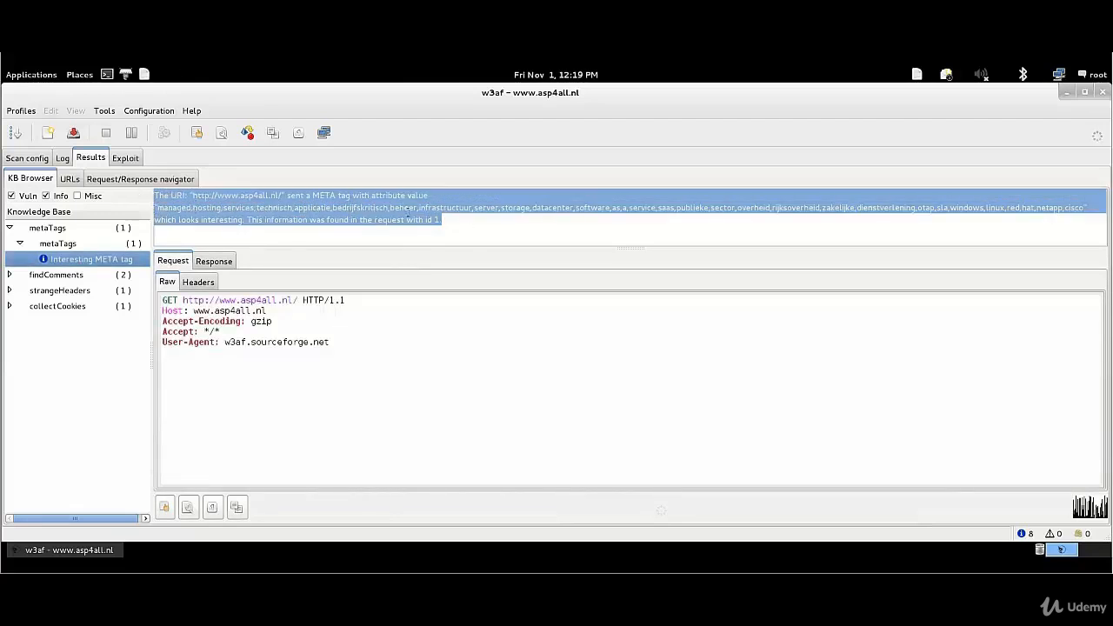
click(496, 218)
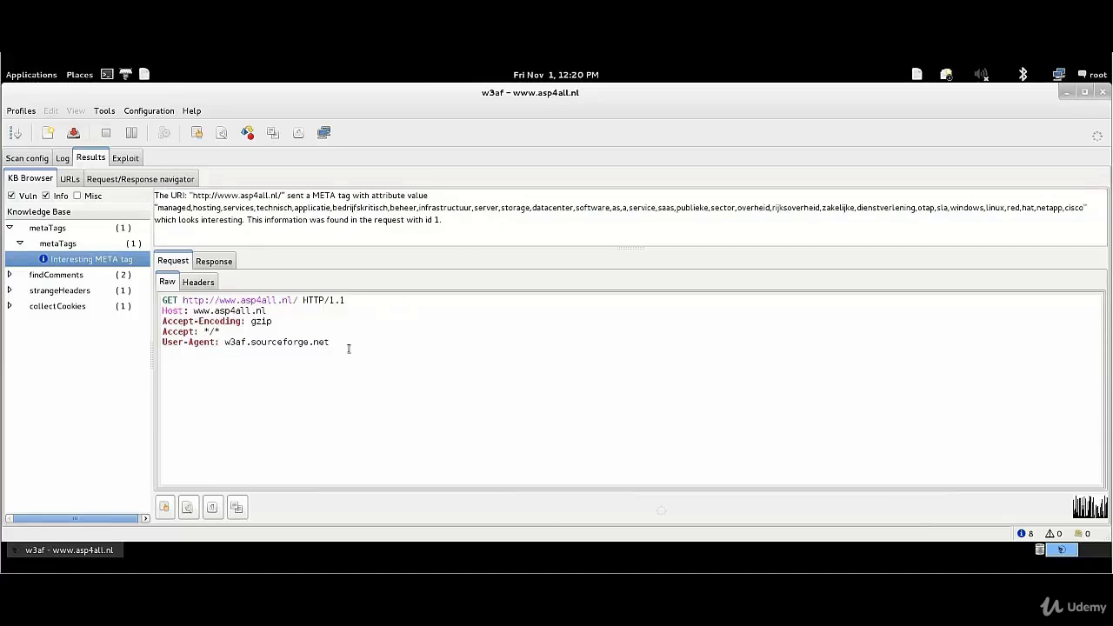
Step: Examine the raw HTTP request and the request headers of the META tag finding
drag(348, 350, 163, 299)
click(207, 361)
click(192, 285)
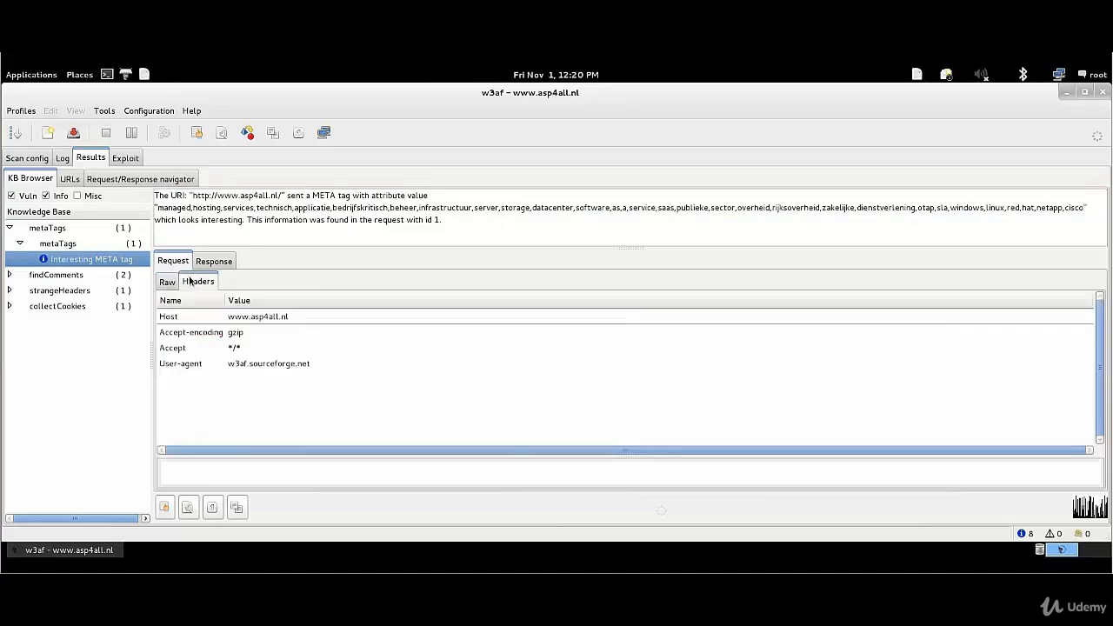
click(174, 285)
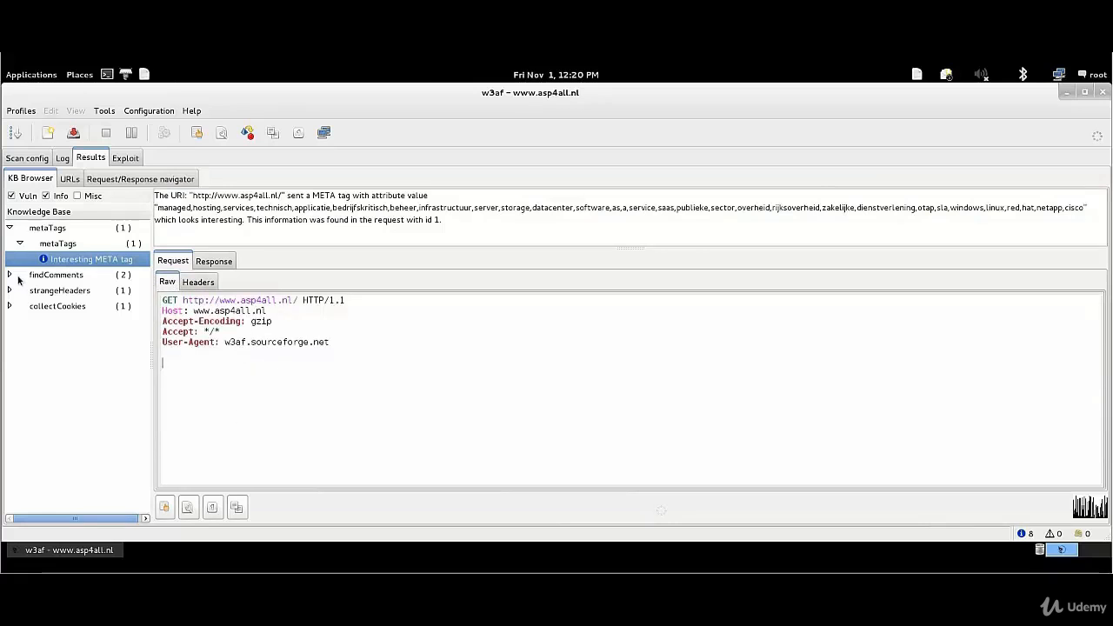
Step: Look over the strangeHeaders and collectCookies entries in the knowledge base findings
click(70, 289)
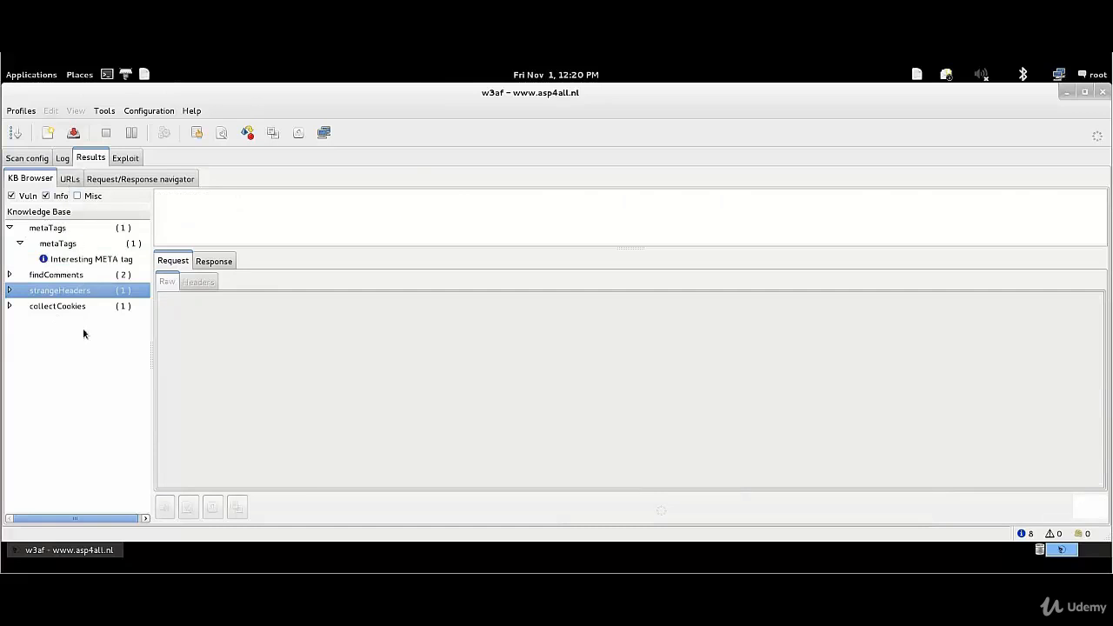
click(9, 306)
click(9, 306)
click(10, 291)
click(14, 296)
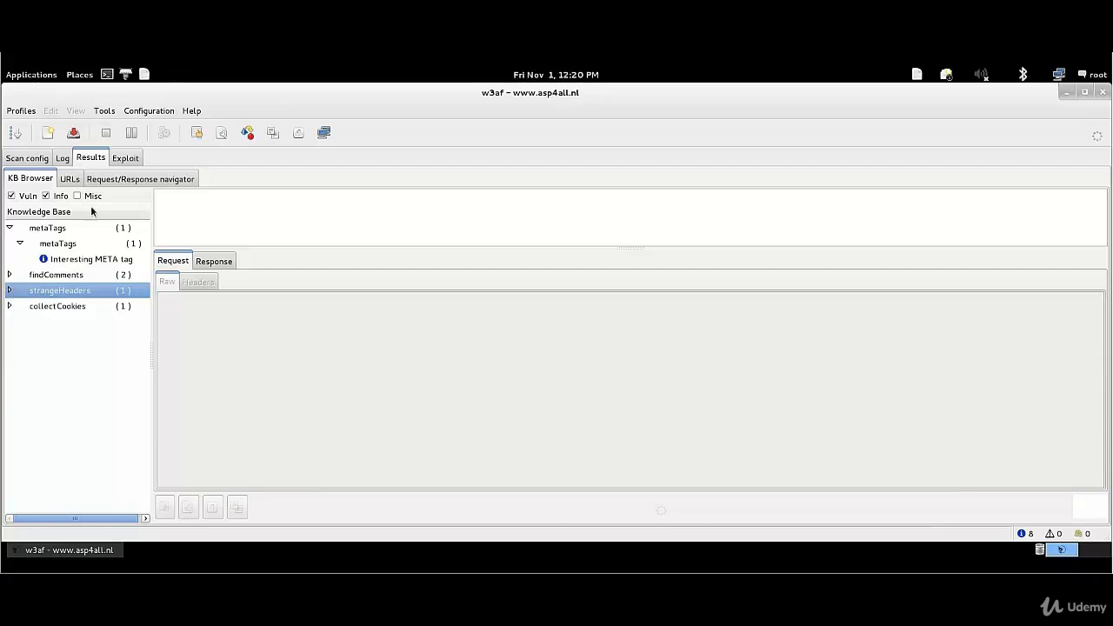
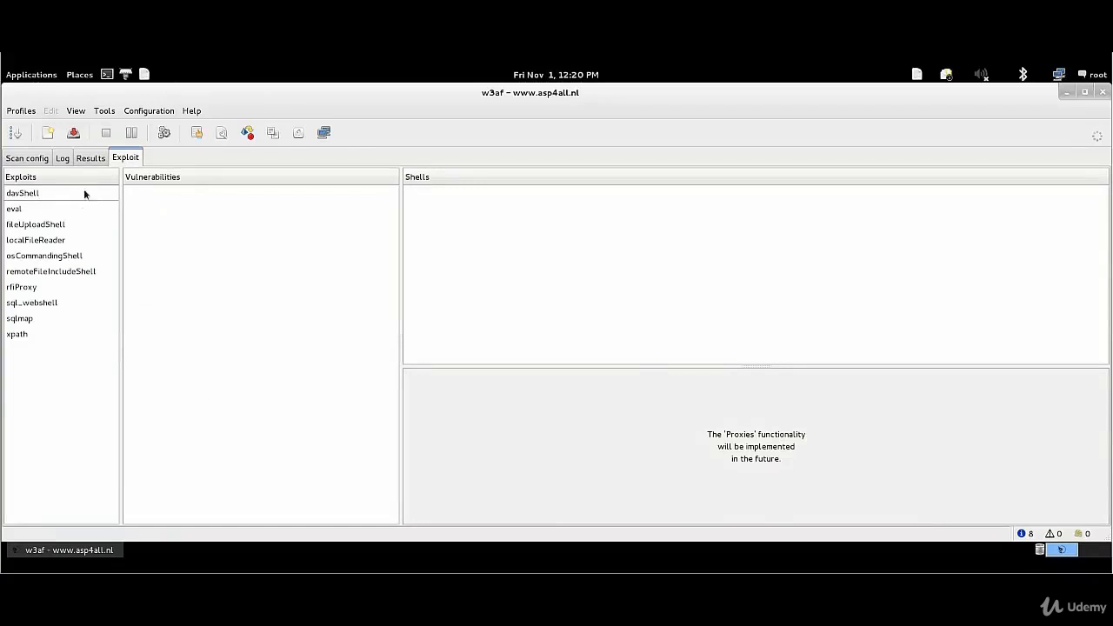
Step: Check the running scan's log messages and discovery progress, and return to the knowledge base results
click(91, 161)
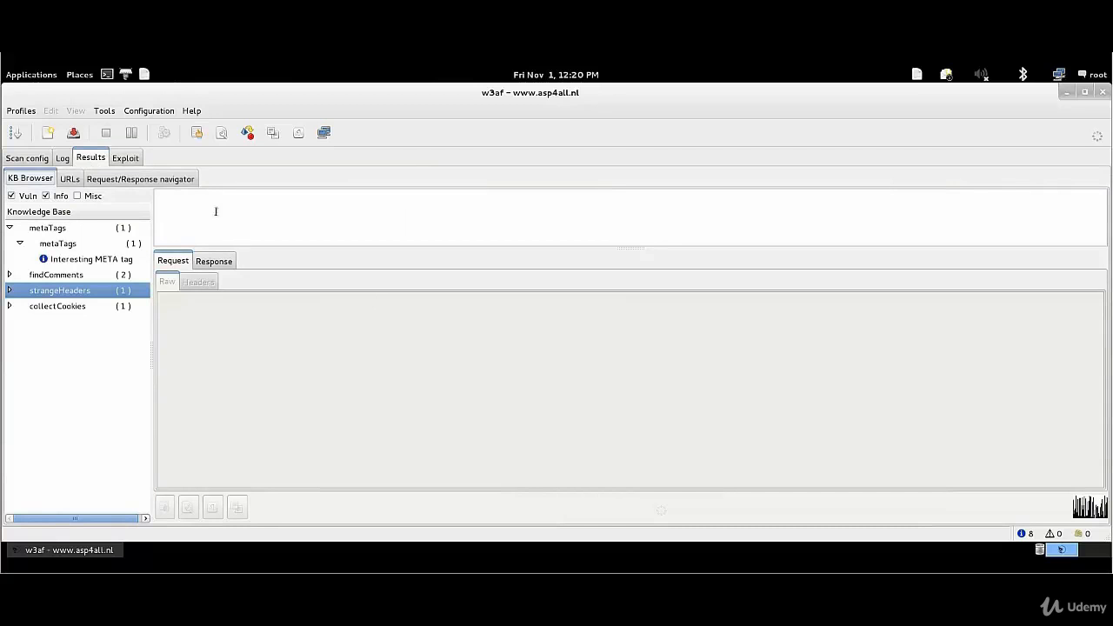
click(62, 160)
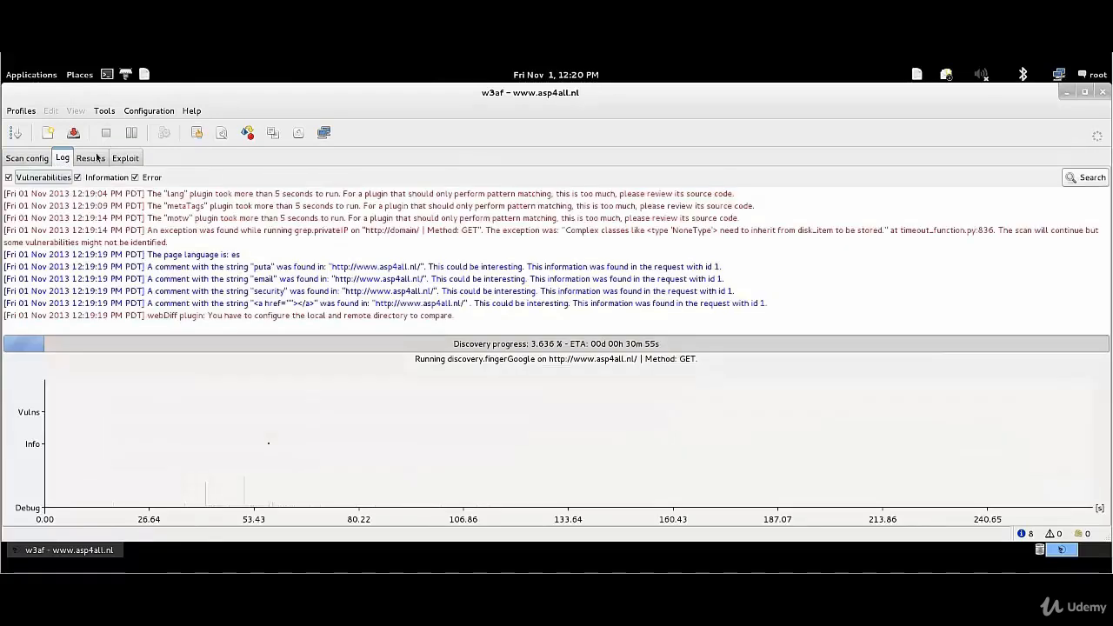
click(97, 158)
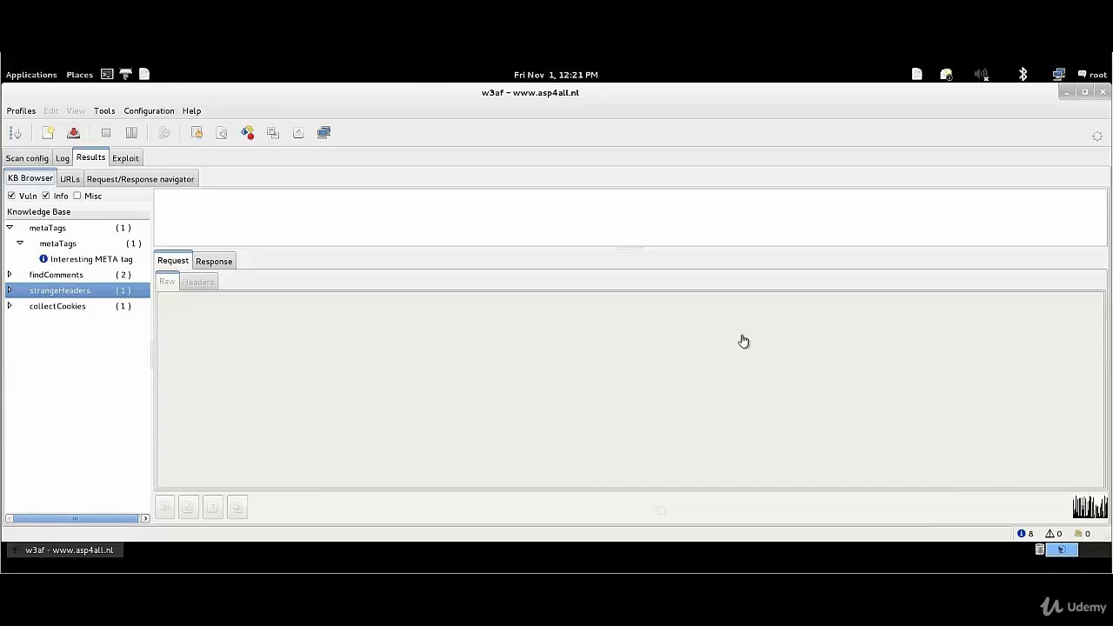
click(34, 158)
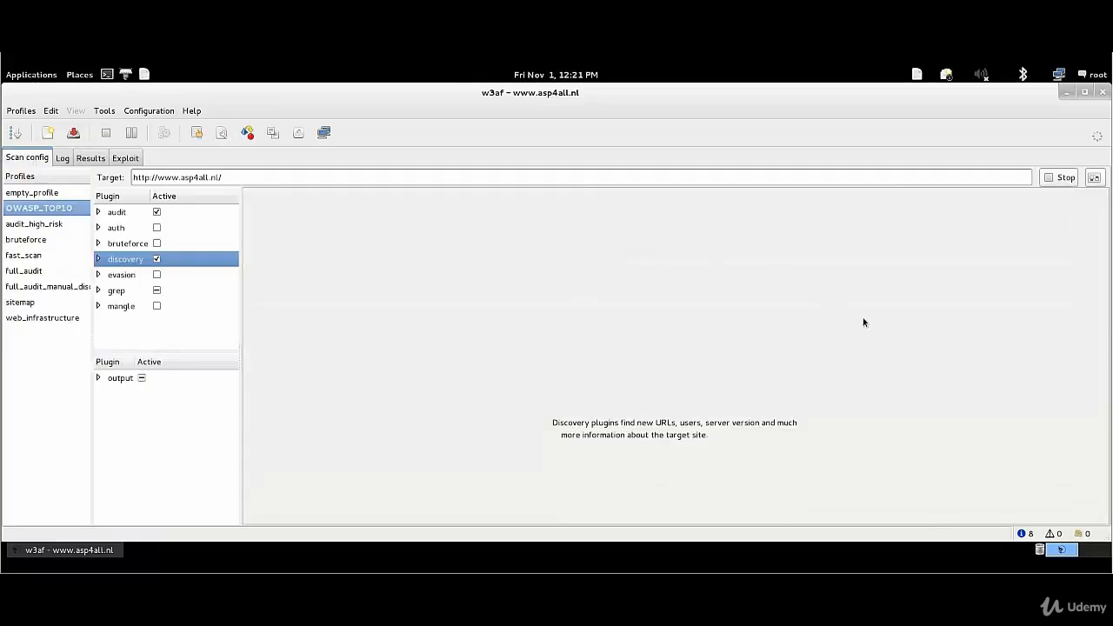
click(1061, 177)
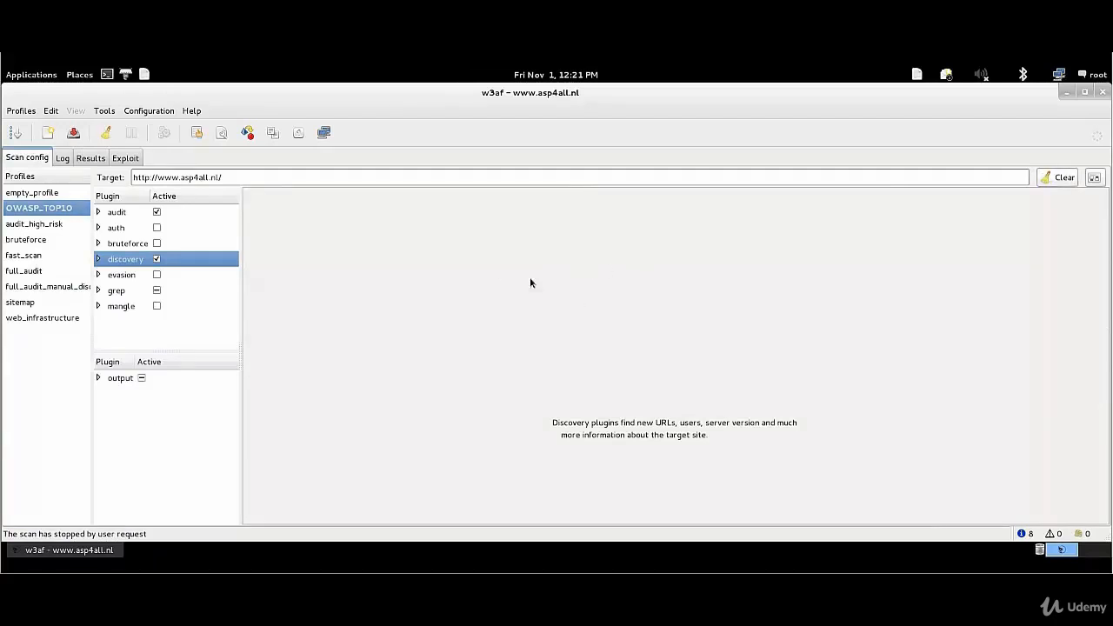
click(66, 159)
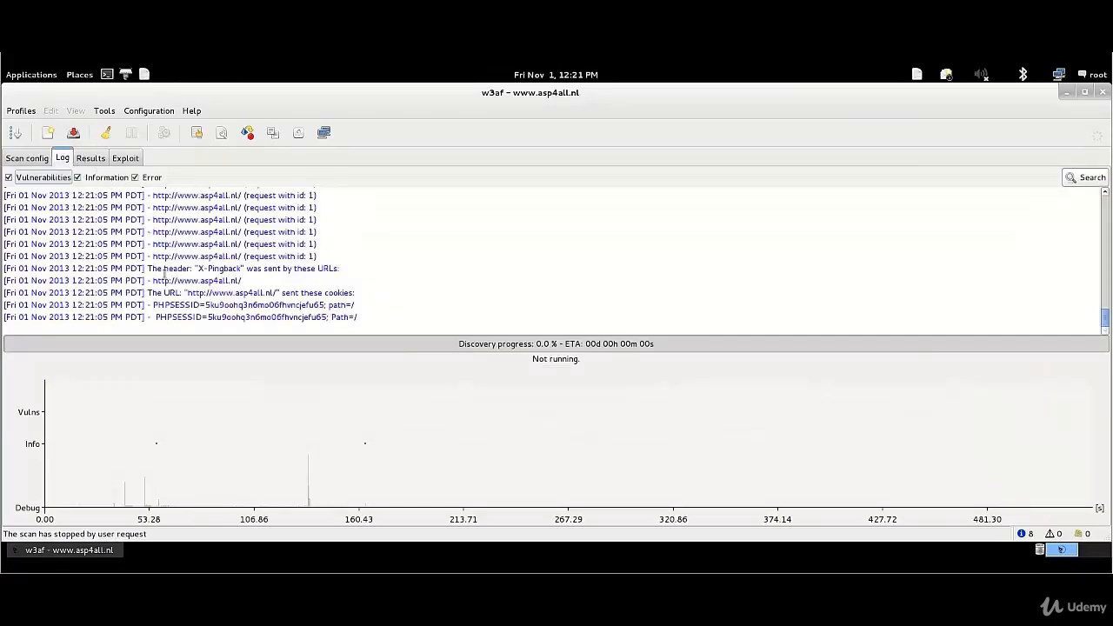
click(24, 160)
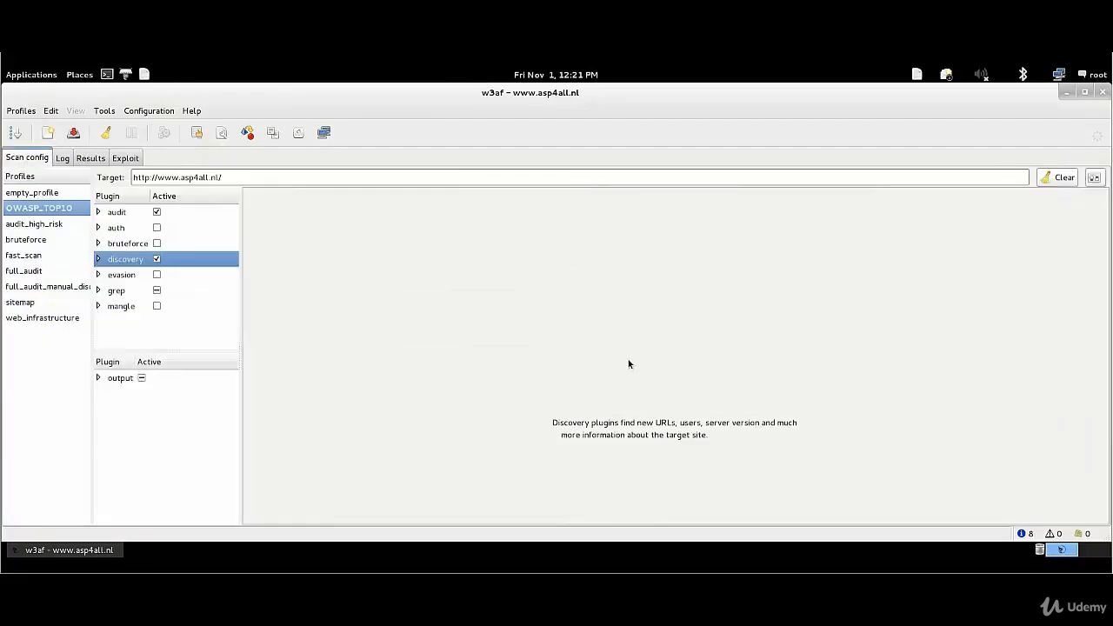